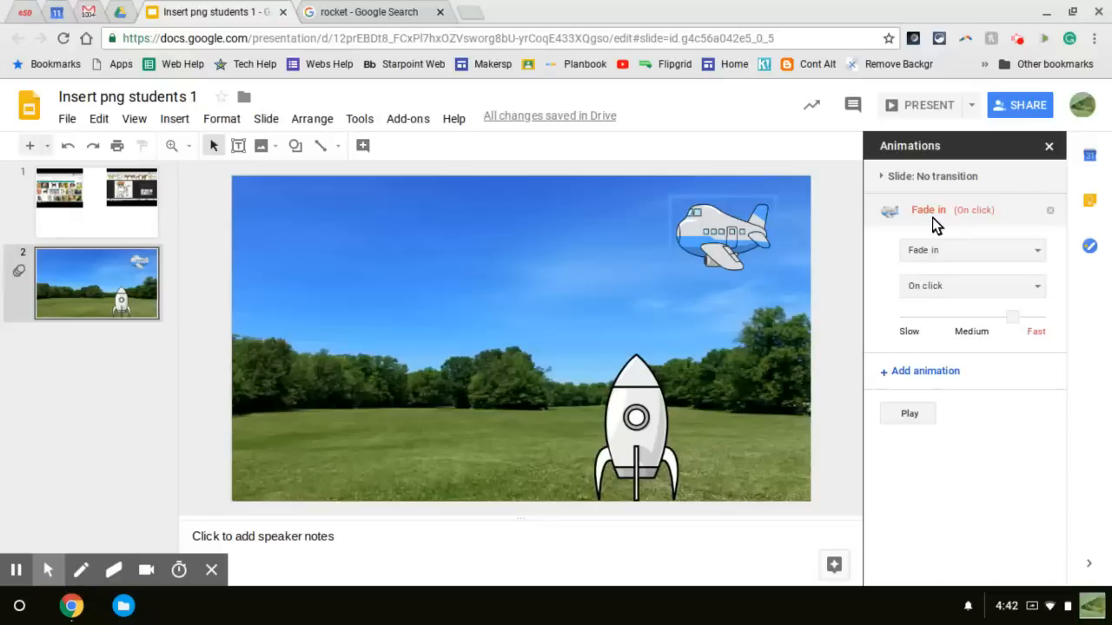
Change the airplane's animation to Fly in from right and set its speed to Medium
left_click(1039, 252)
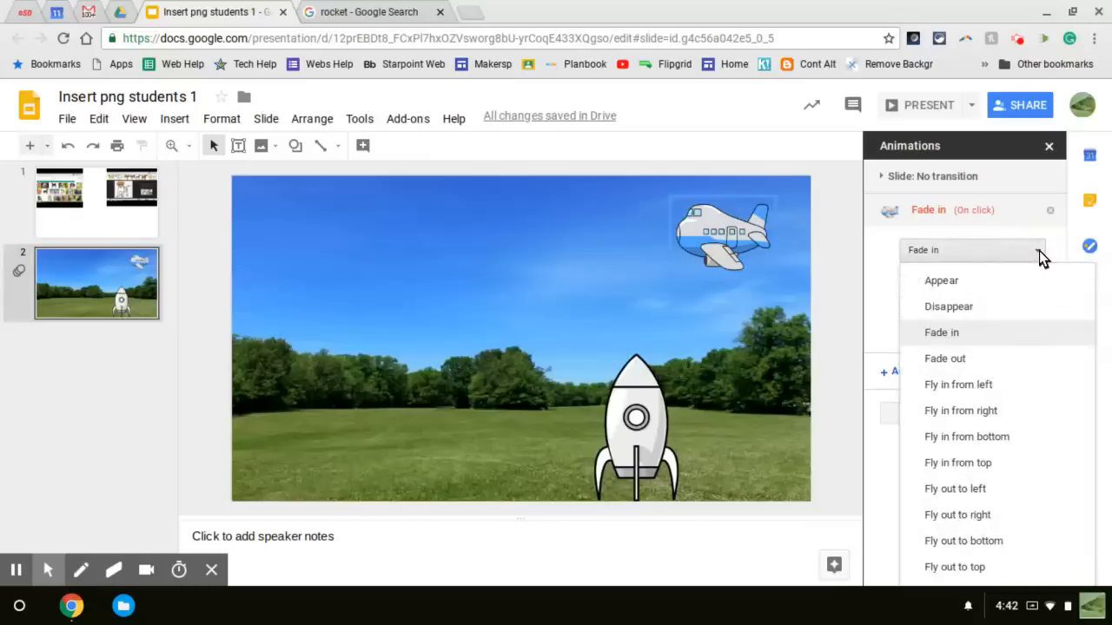
left_click(1001, 412)
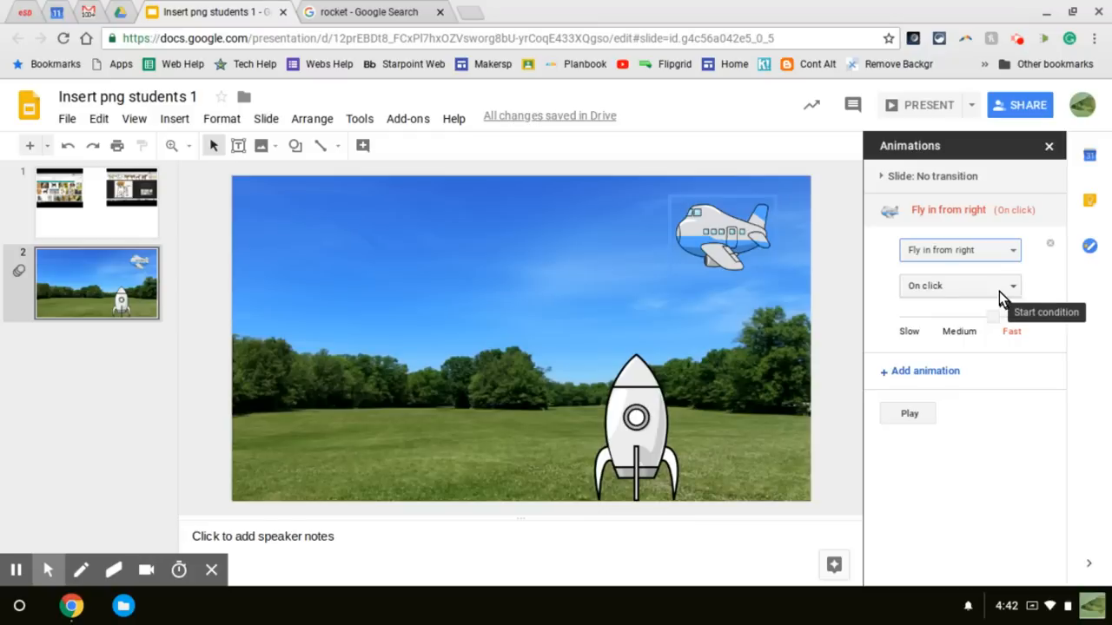
left_click_drag(995, 318, 959, 325)
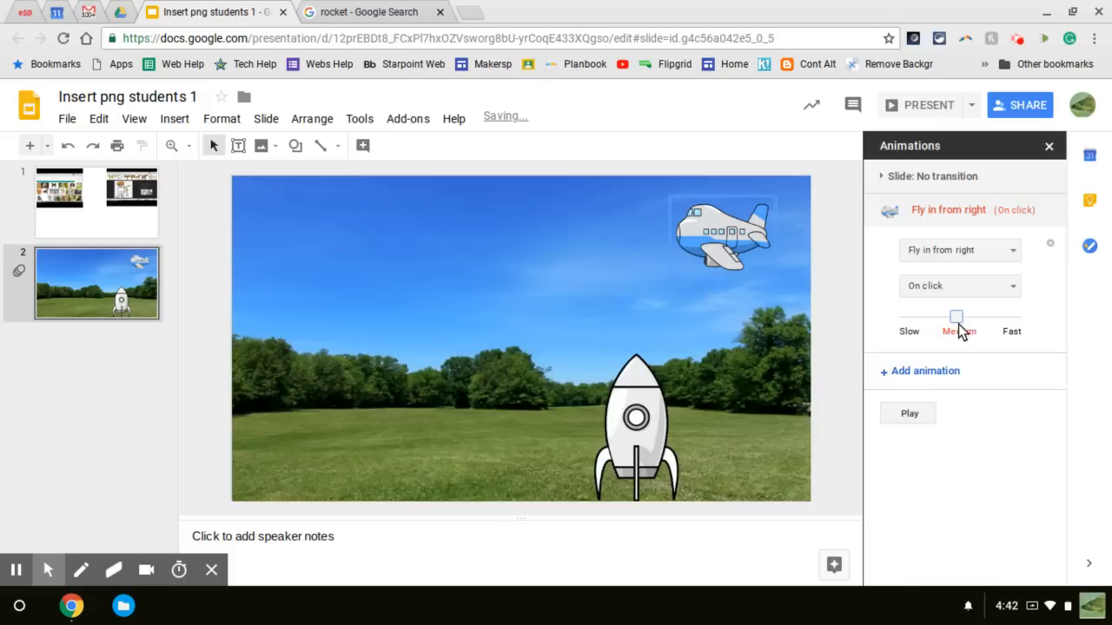
Preview the airplane's fly-in animation on the slide, then stop the playback
left_click(908, 416)
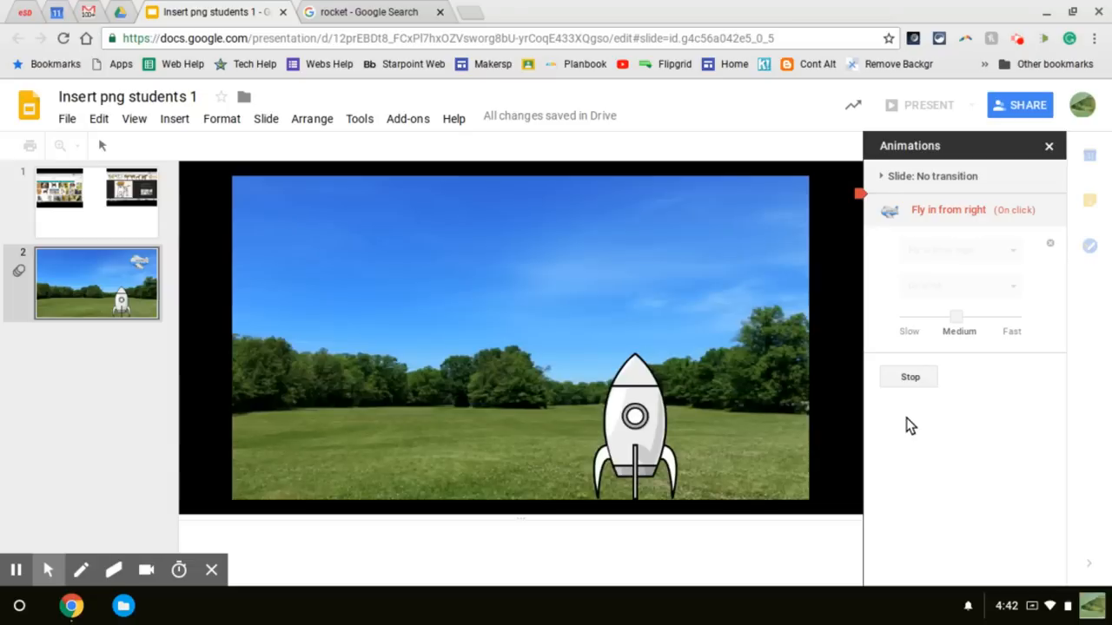
left_click(761, 326)
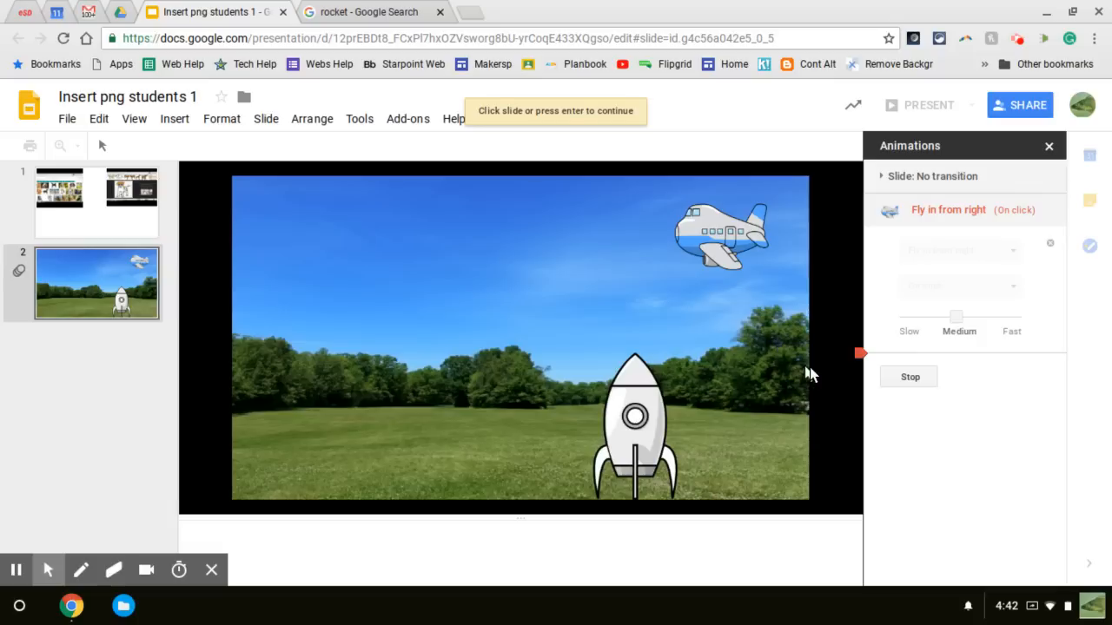
left_click(904, 382)
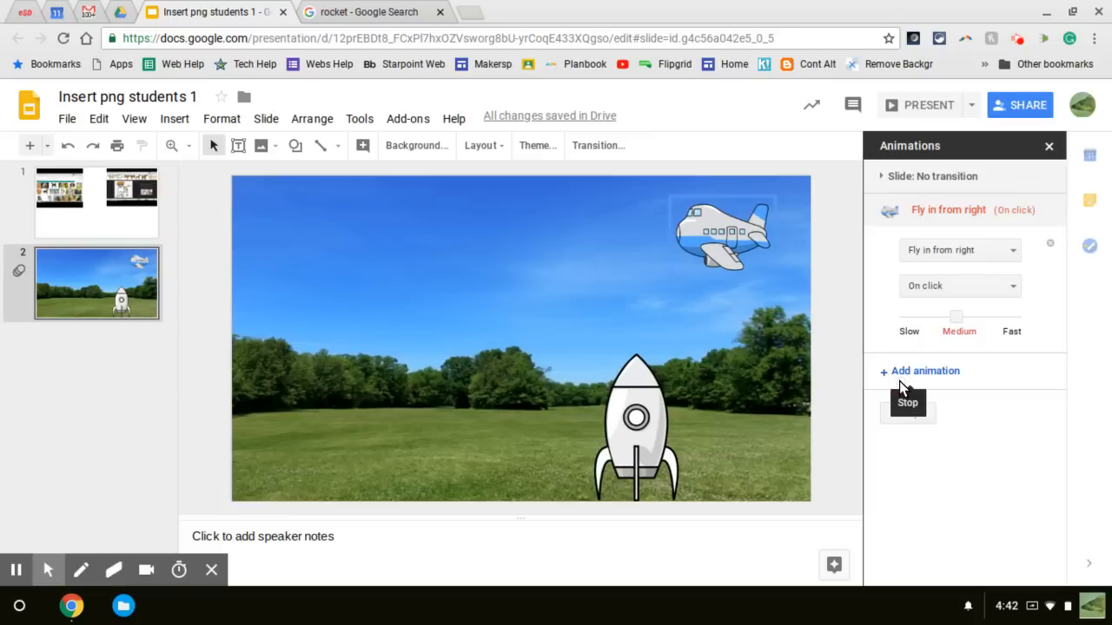
Move the airplane off the slide past its left edge and preview its flight across the whole scene
left_click(736, 233)
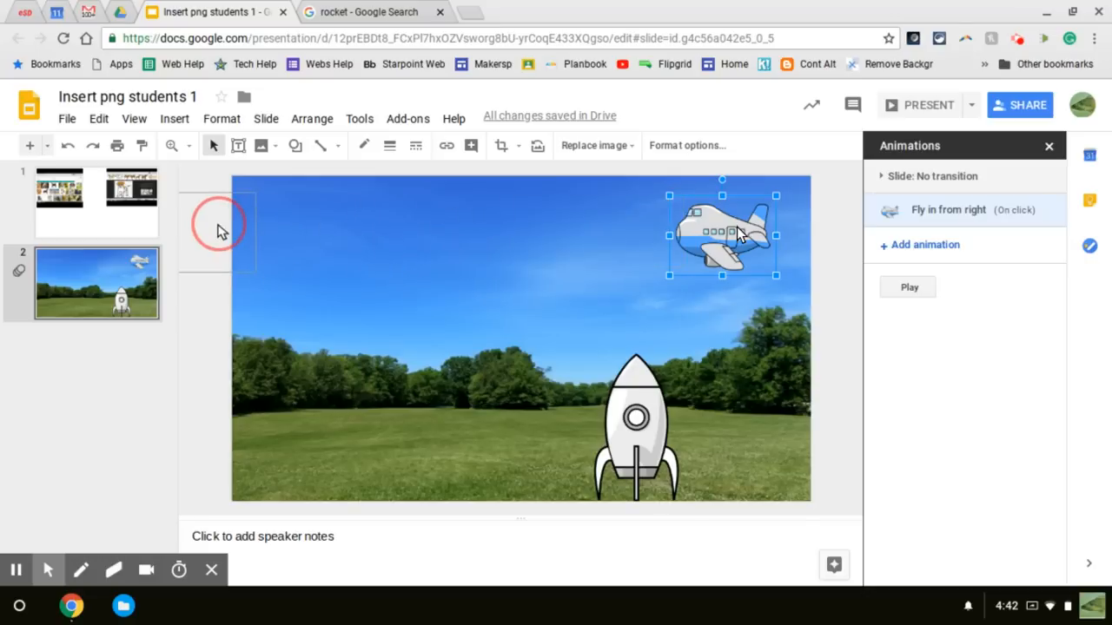
left_click_drag(190, 220, 189, 218)
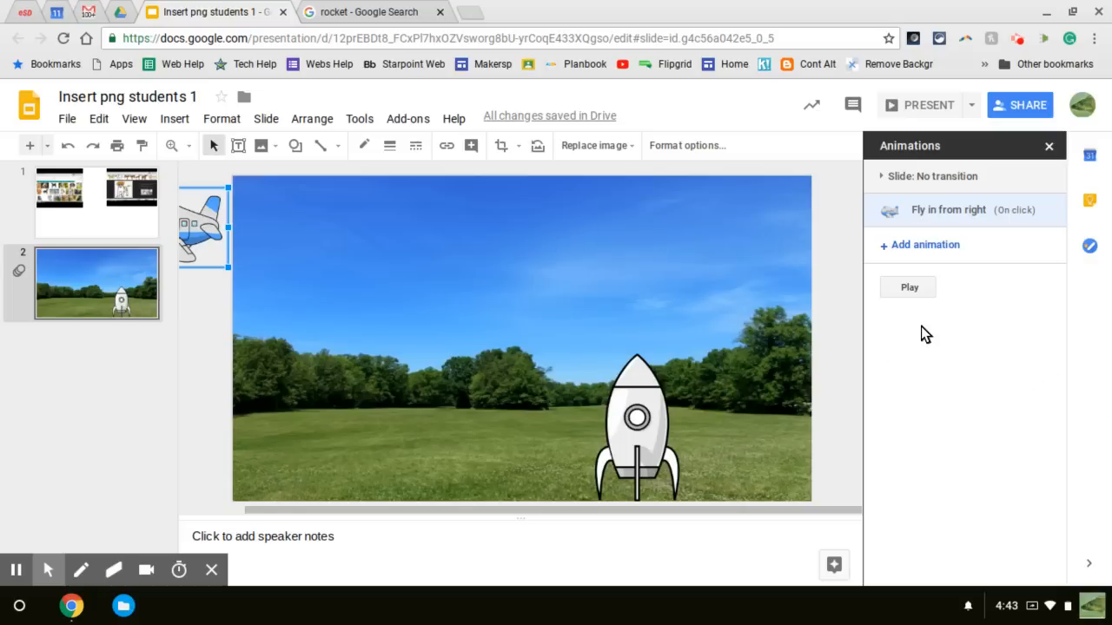
left_click(908, 288)
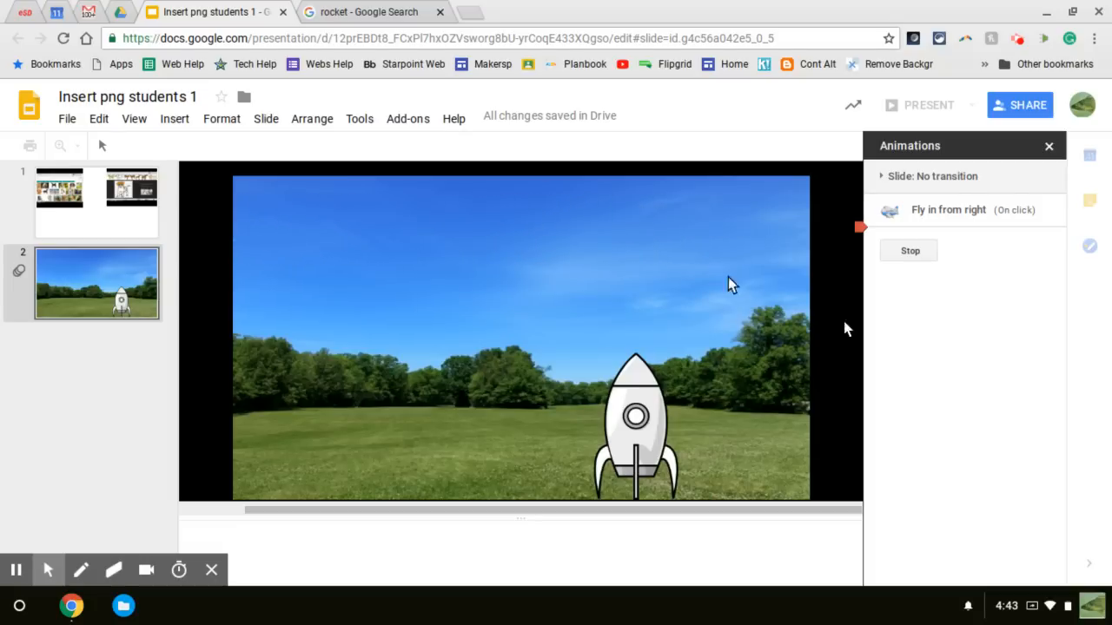
left_click(928, 255)
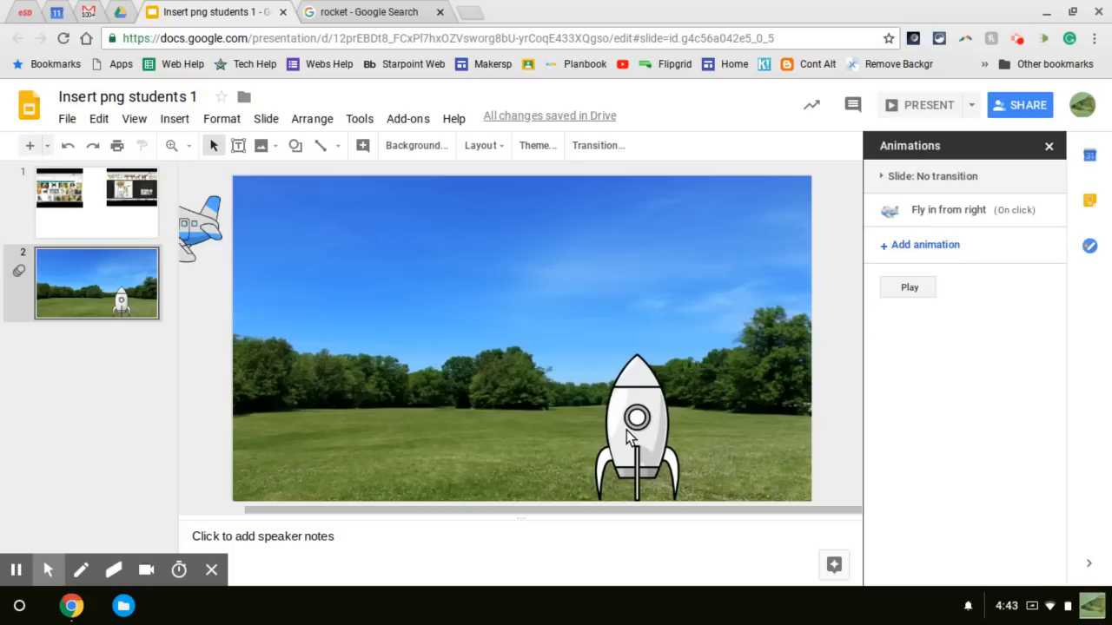
Add an animation to the rocket and set its effect to Fly in from bottom
left_click(660, 414)
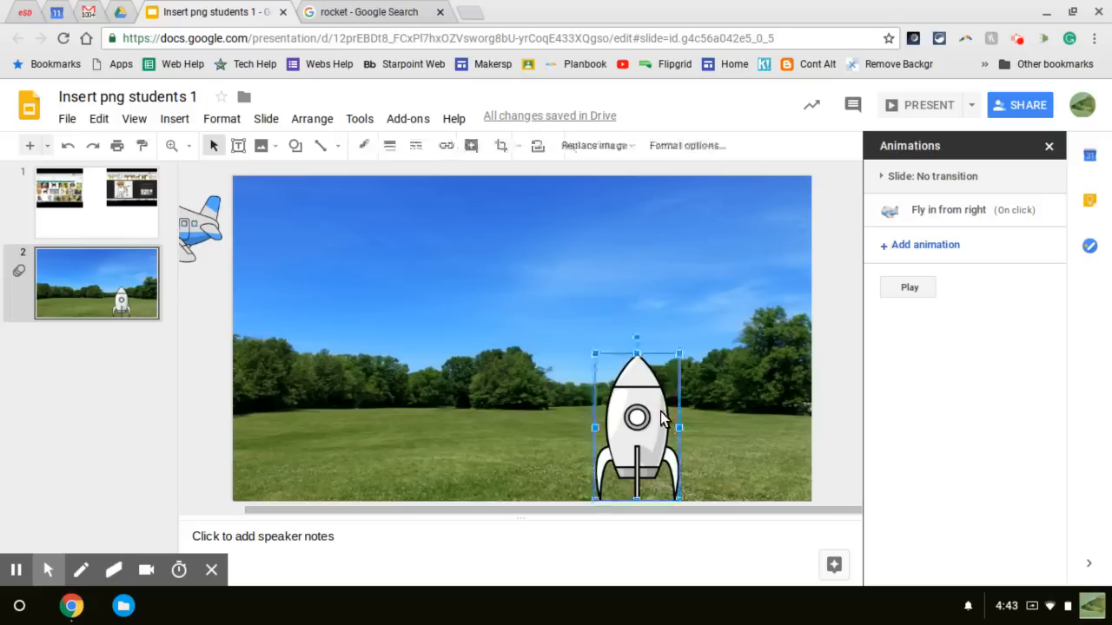
left_click(924, 248)
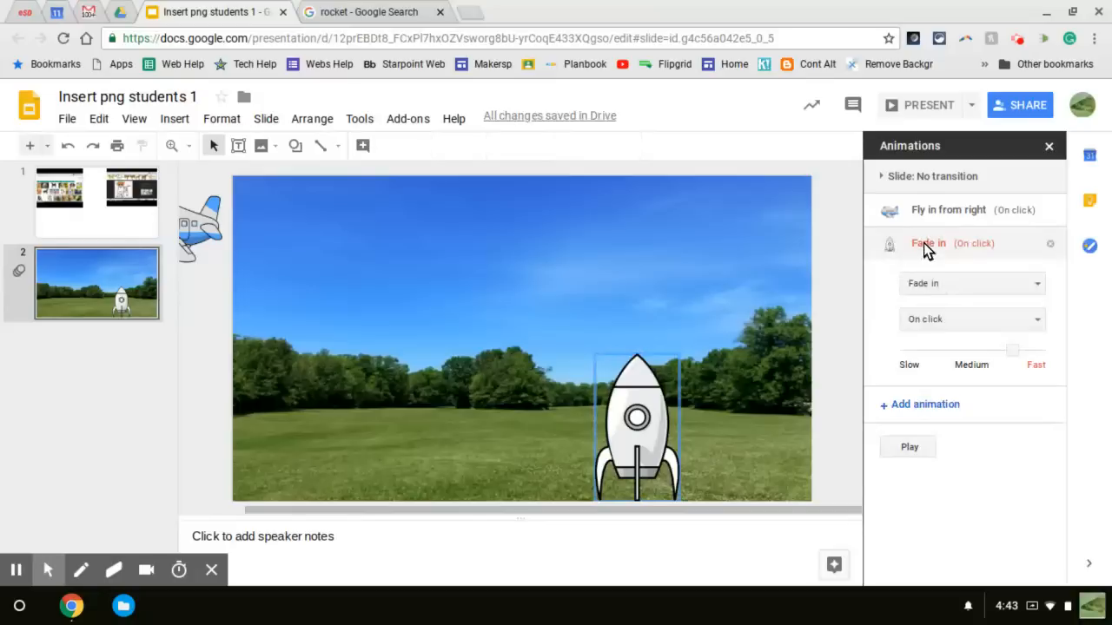
left_click(1039, 286)
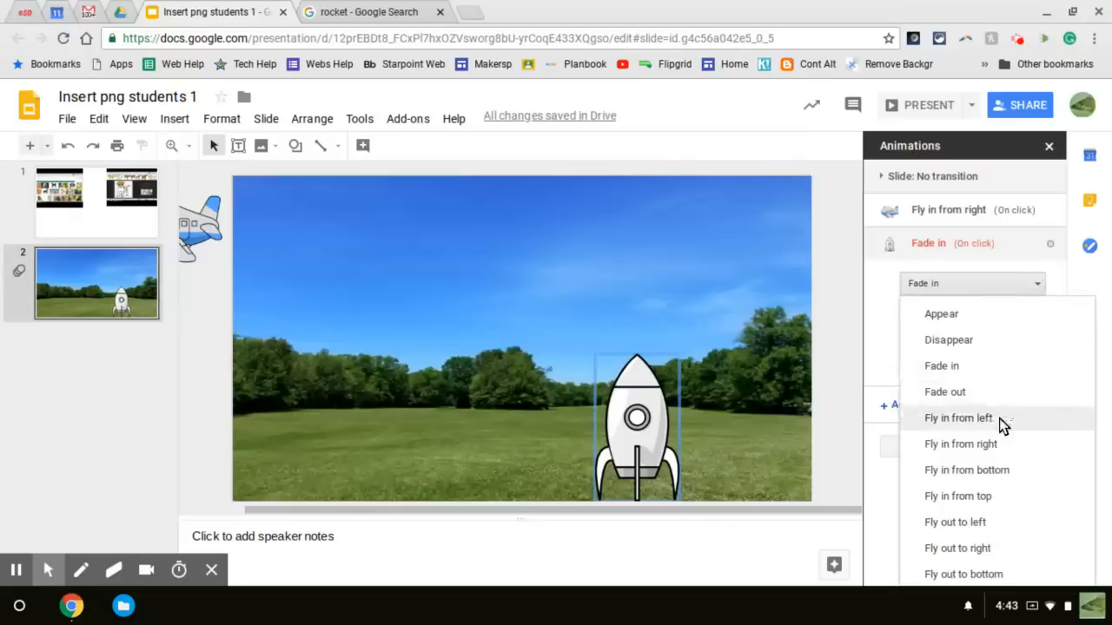
left_click(986, 472)
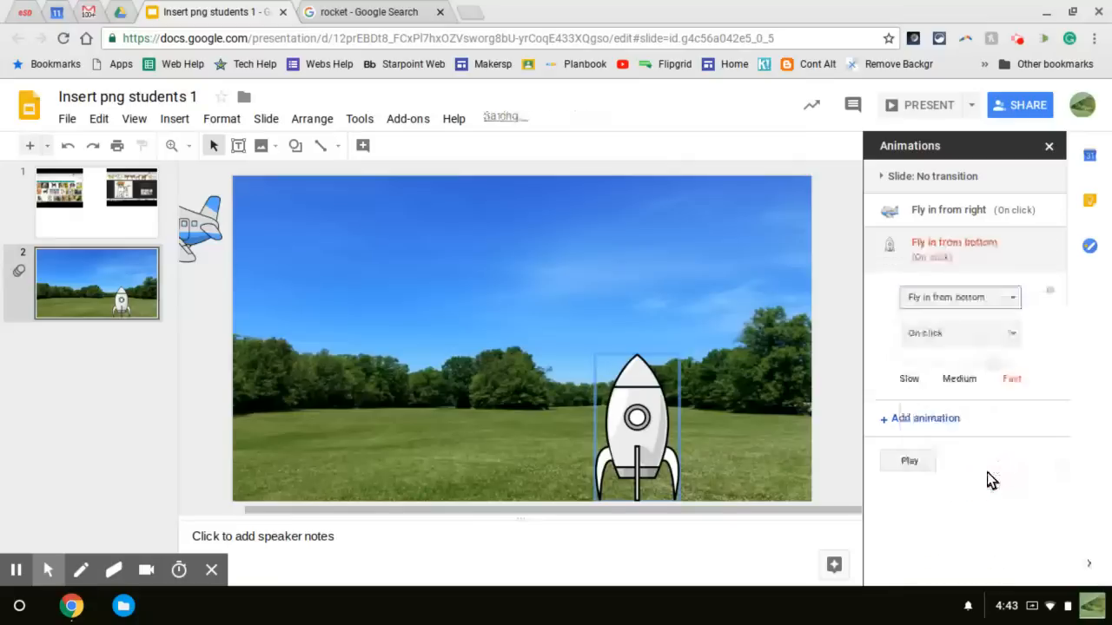
Move the rocket straight up until it extends past the slide's top edge, and preview both animations in sequence
left_click(655, 453)
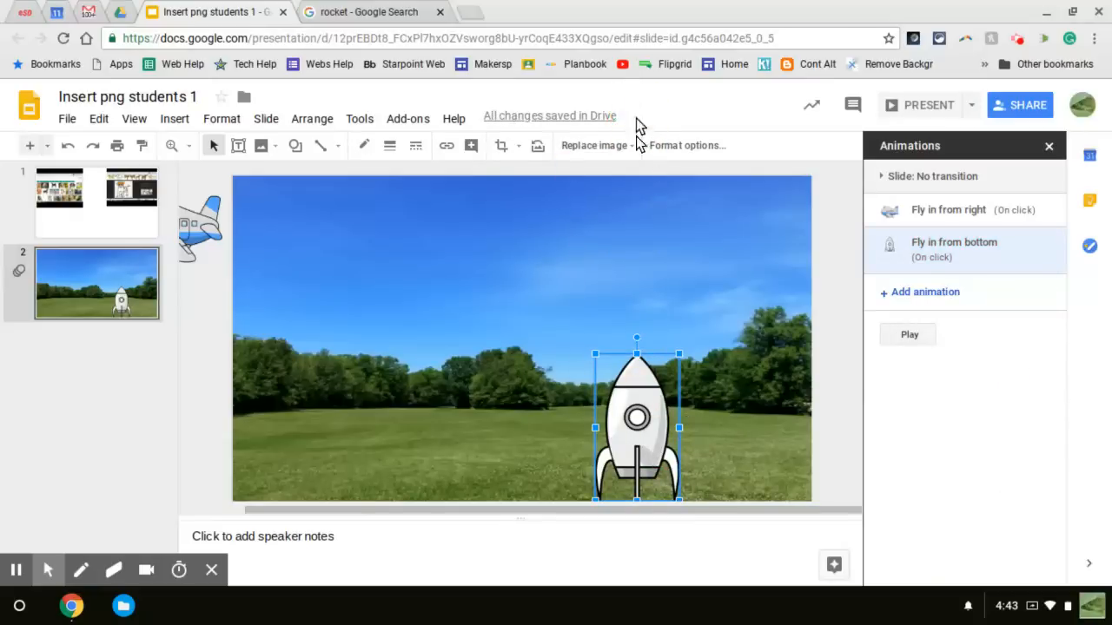
left_click_drag(643, 420, 640, 172)
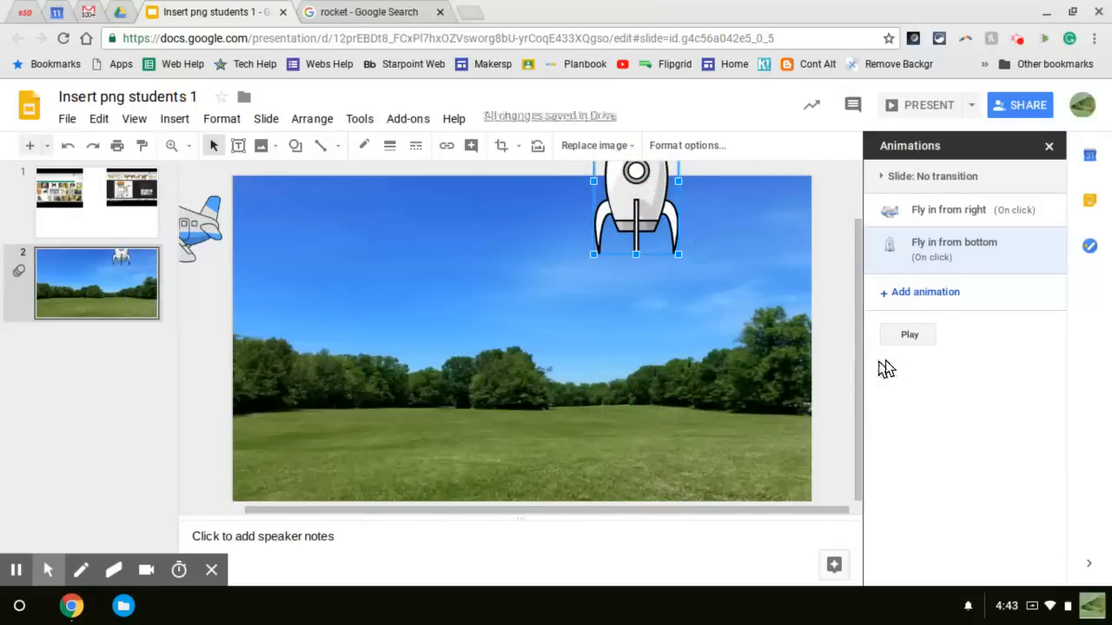
left_click(901, 344)
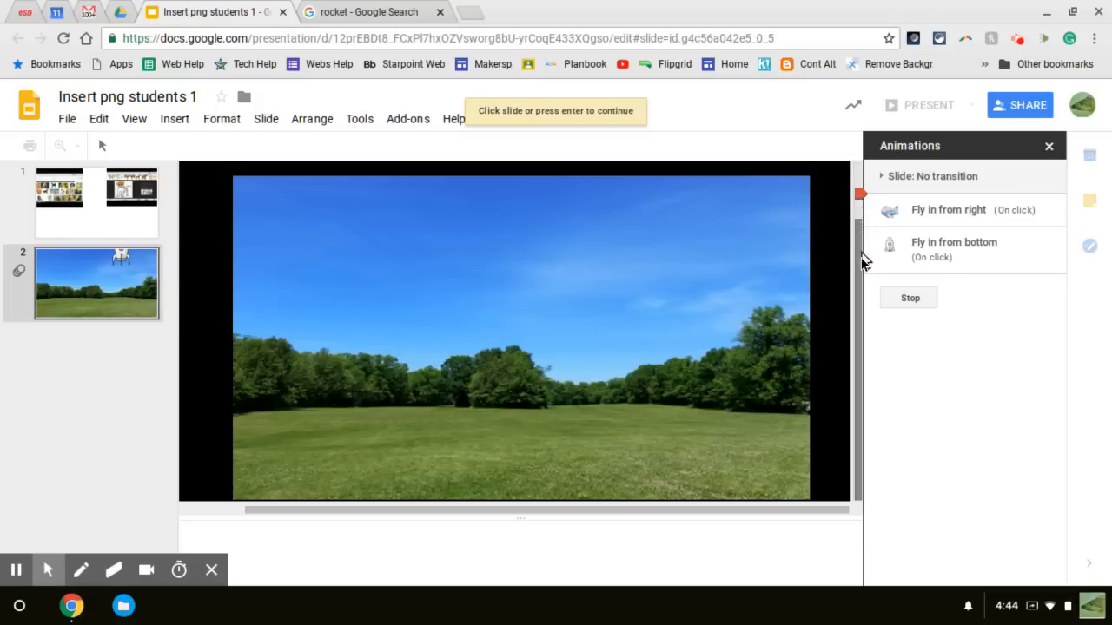
left_click(701, 307)
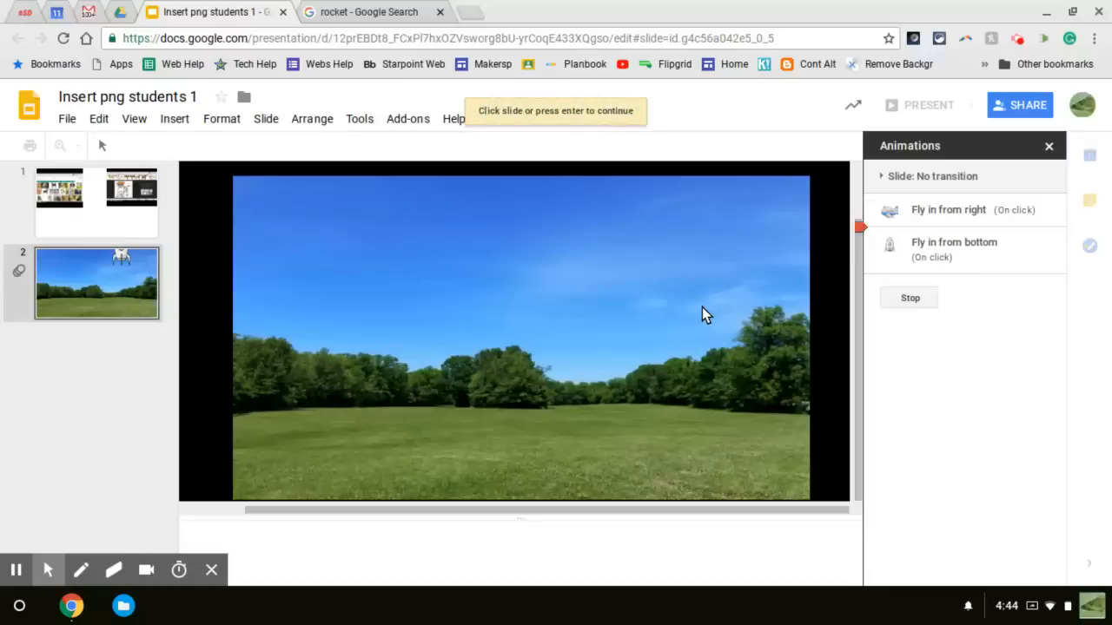
left_click(701, 307)
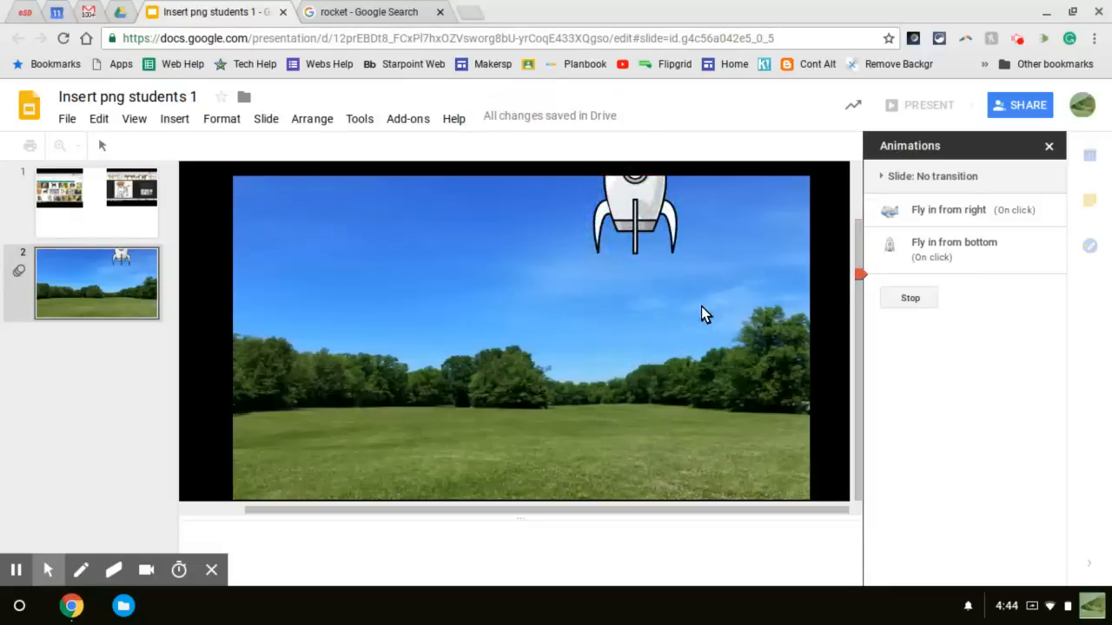
left_click(912, 293)
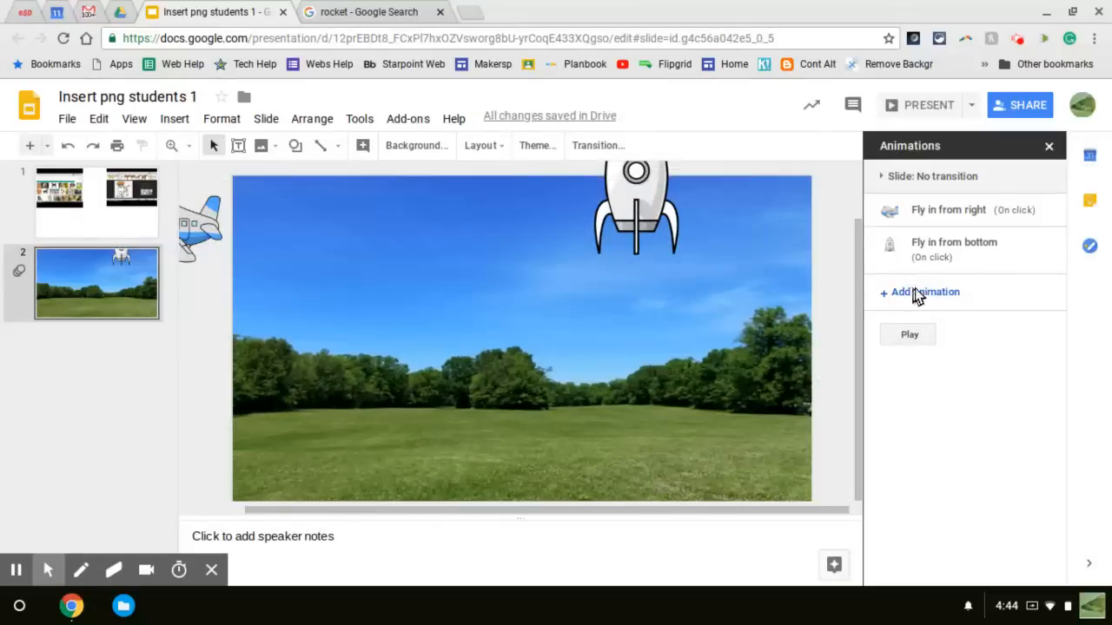
Set the rocket animation's start condition to After previous and preview the sequence
left_click(973, 252)
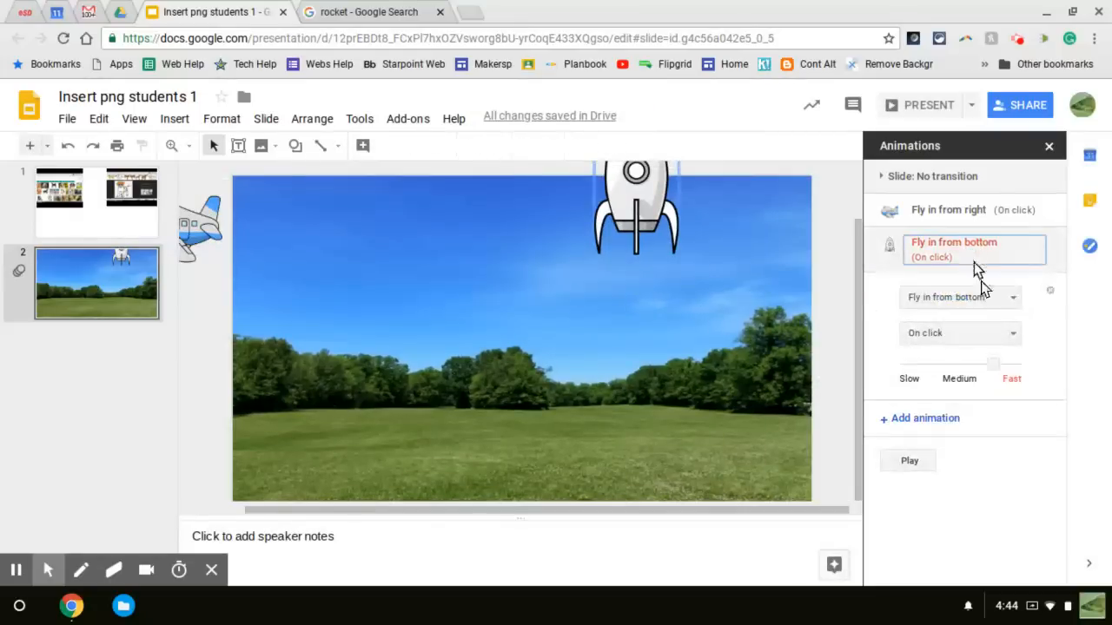
left_click(1009, 337)
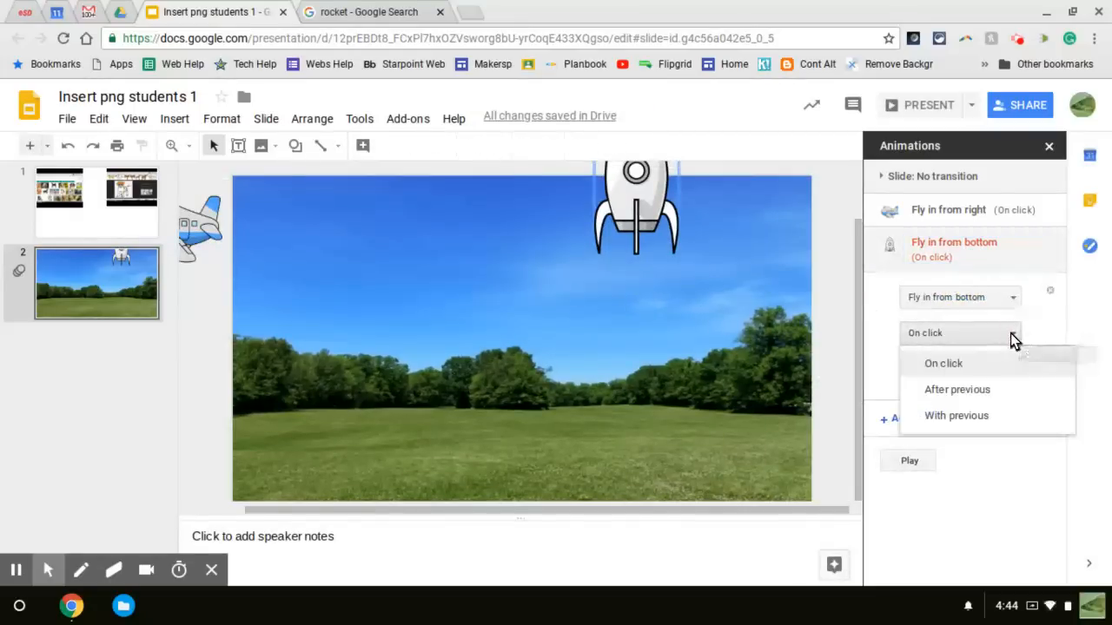
left_click(986, 392)
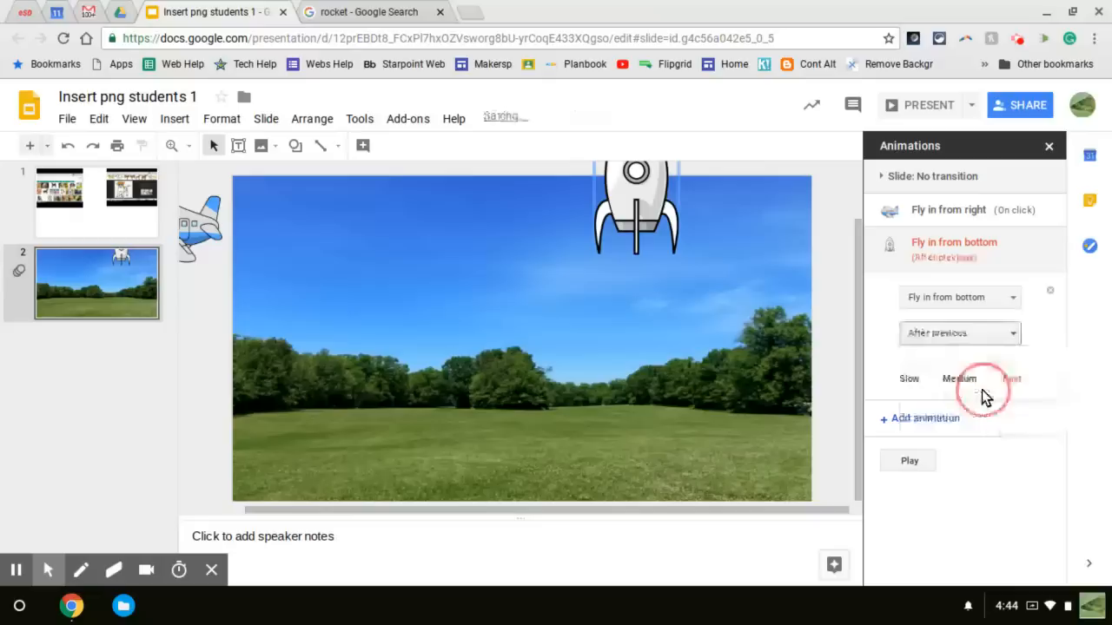
left_click(913, 467)
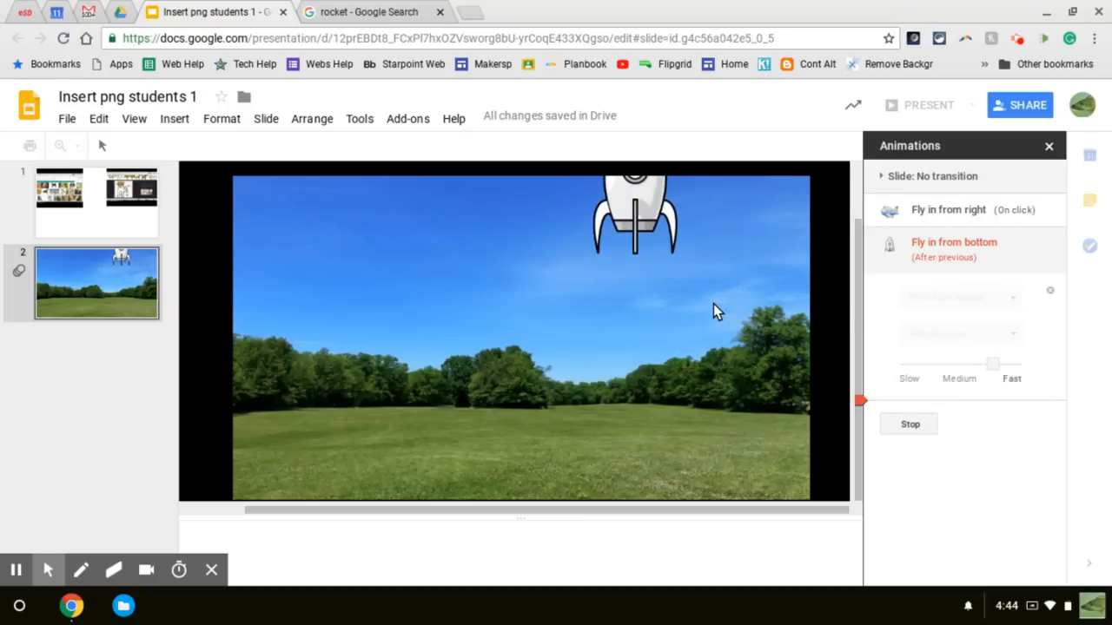
left_click(916, 424)
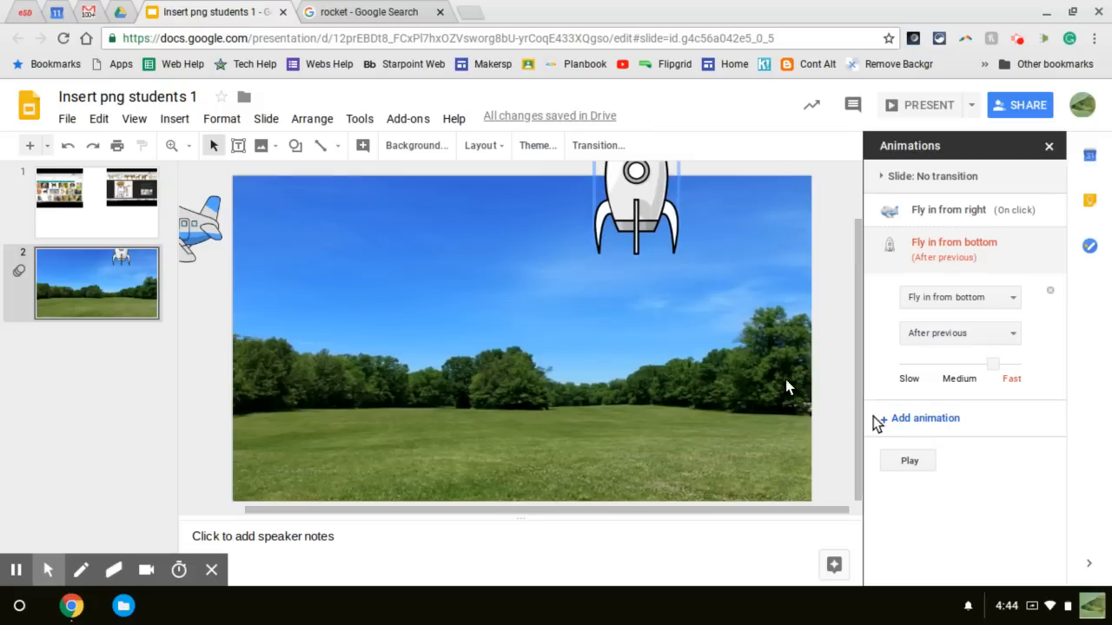
Move the airplane back onto the slide into the sky area, flip it horizontally, and close the animation settings
left_click(201, 228)
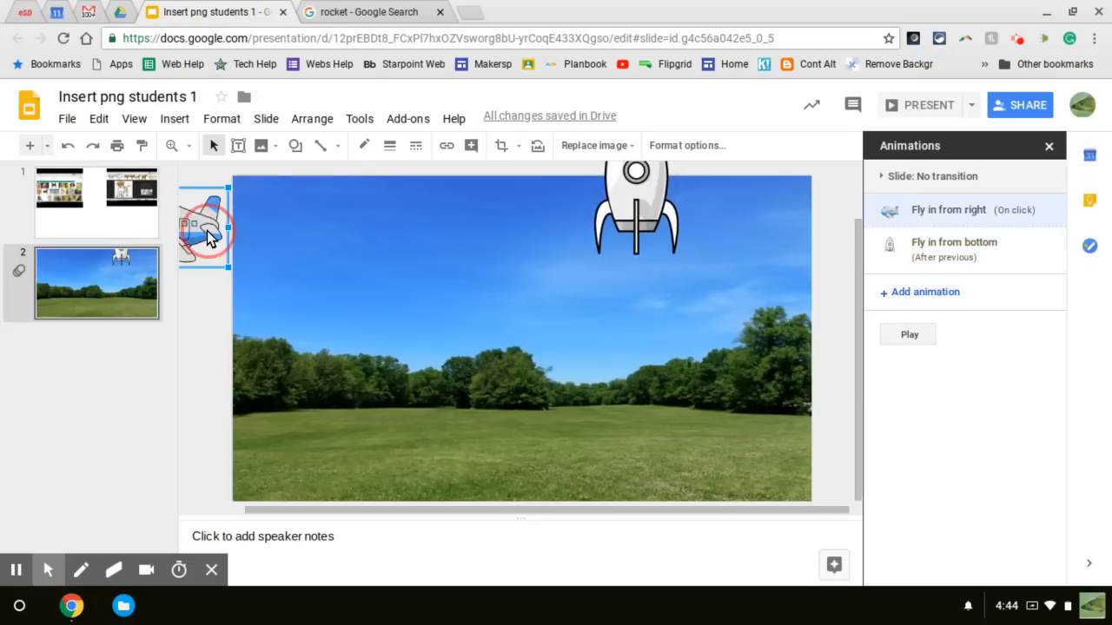
left_click_drag(236, 245, 469, 293)
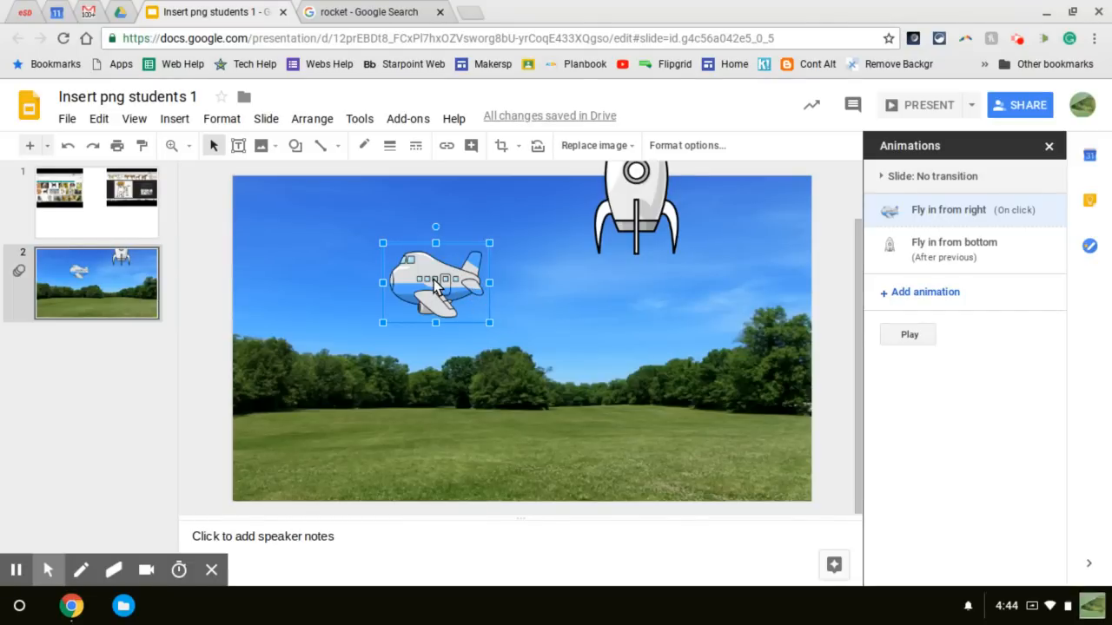
right_click(434, 286)
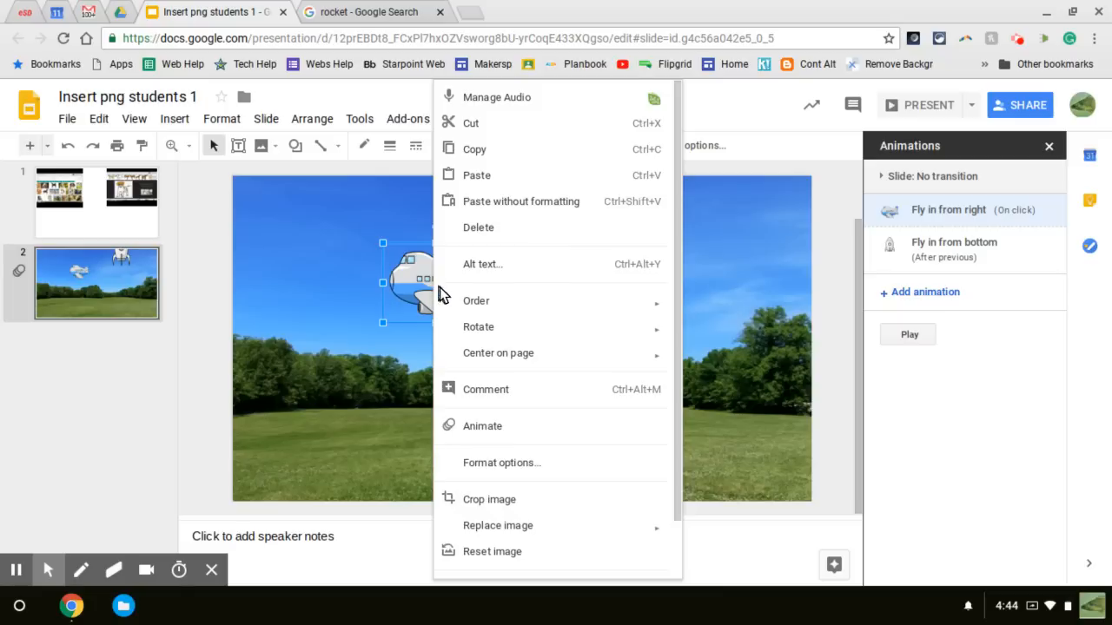
mouse_move(453, 302)
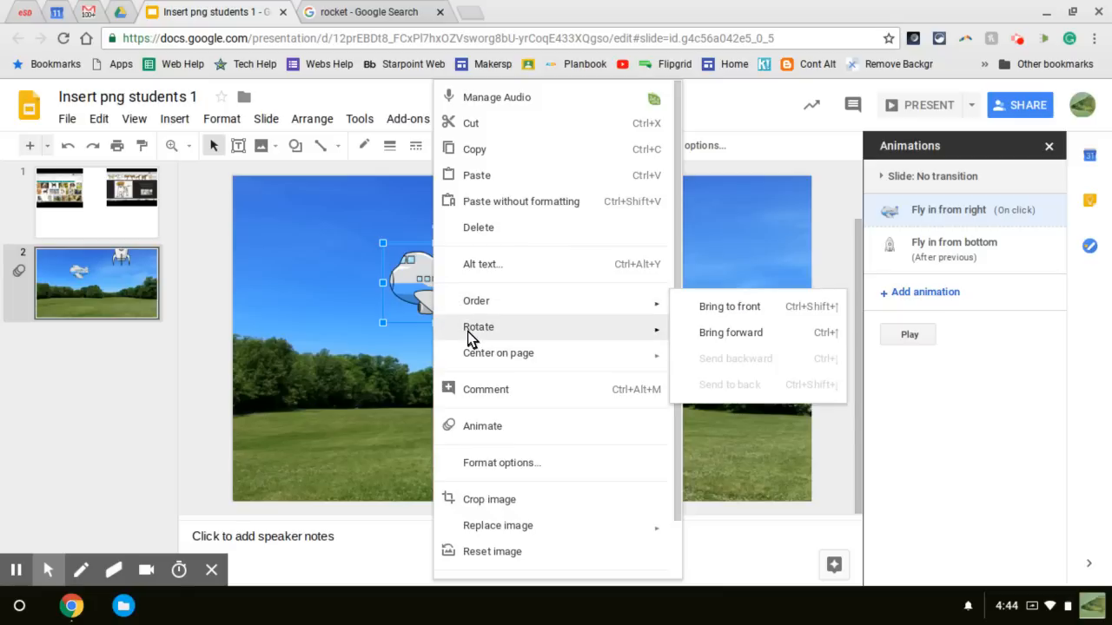
mouse_move(468, 331)
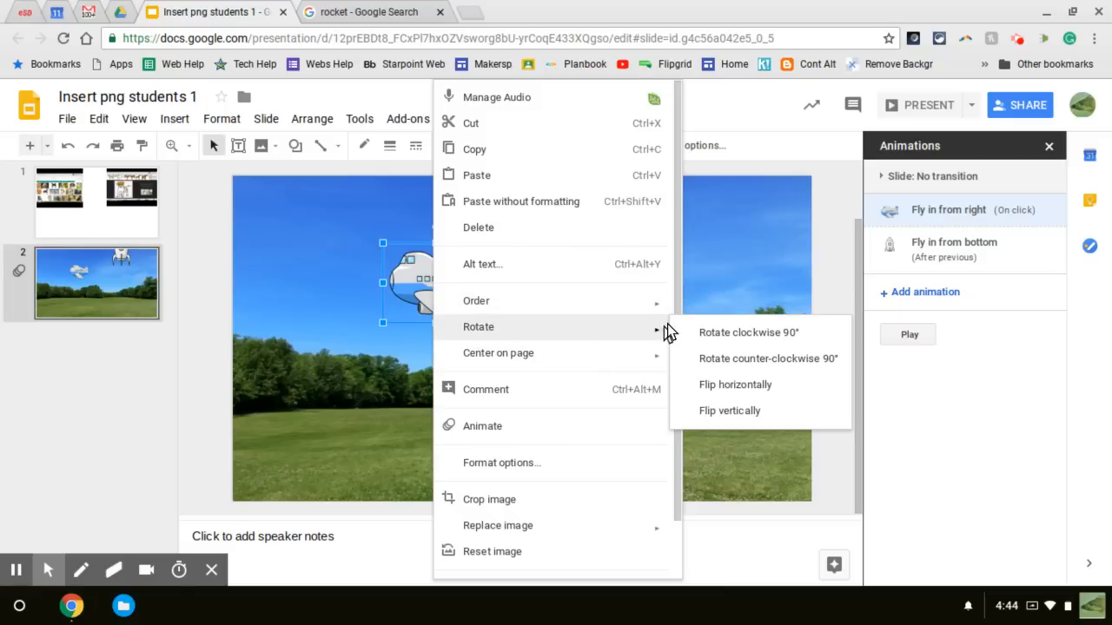
left_click(713, 387)
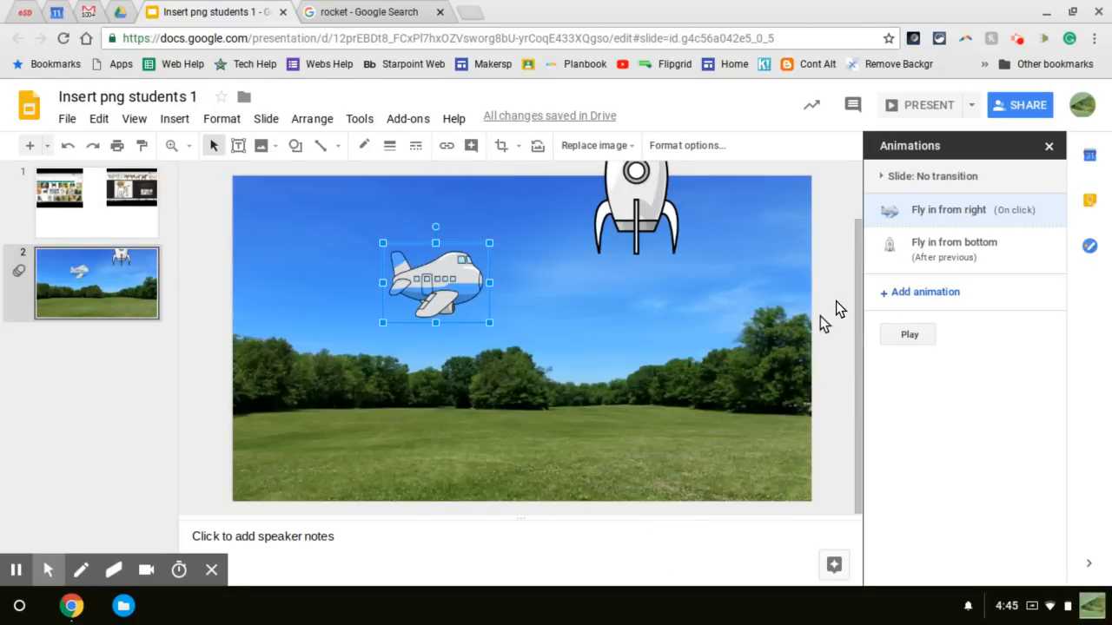
left_click(1048, 146)
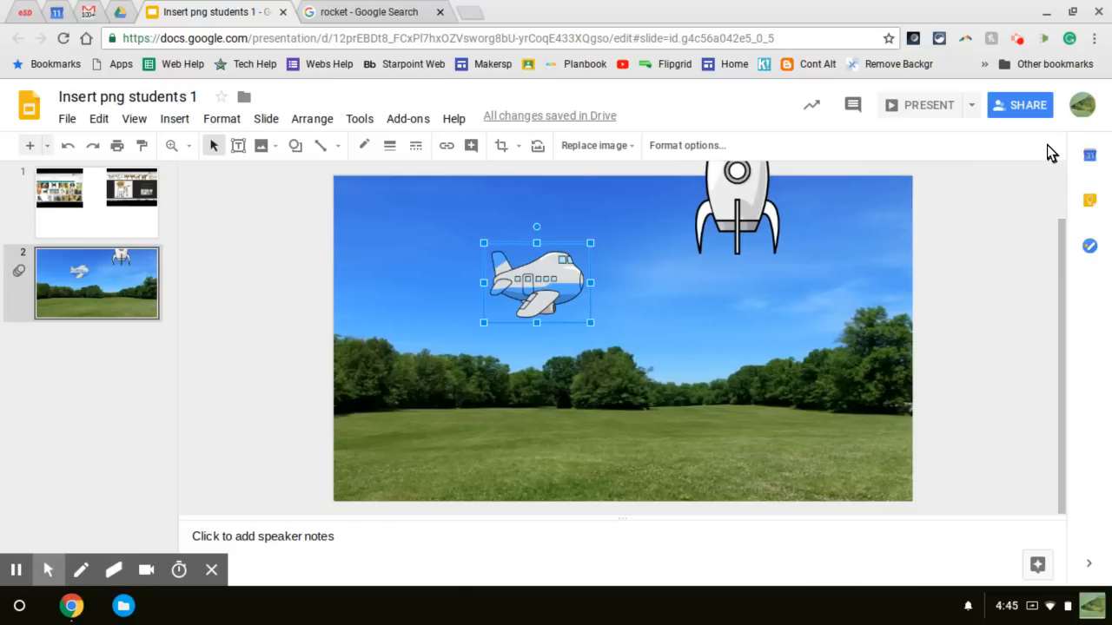